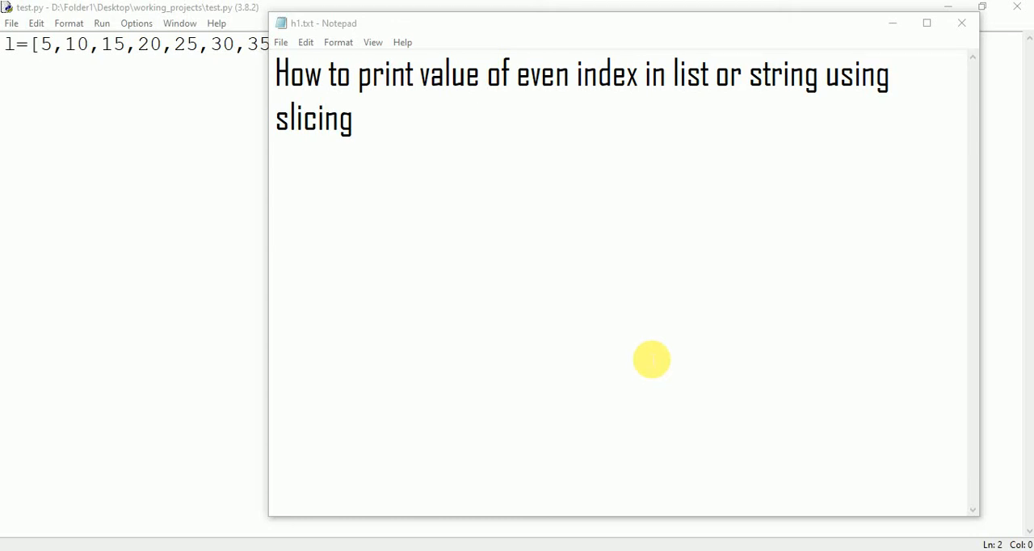
Minimize the h1.txt Notepad notes so the test.py editor is fully visible
click(892, 22)
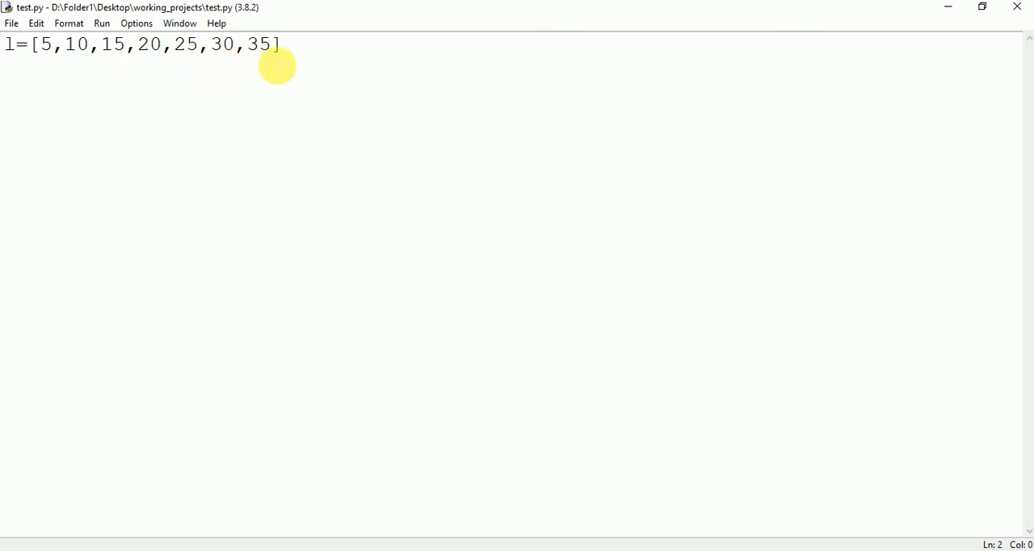
text(pr)
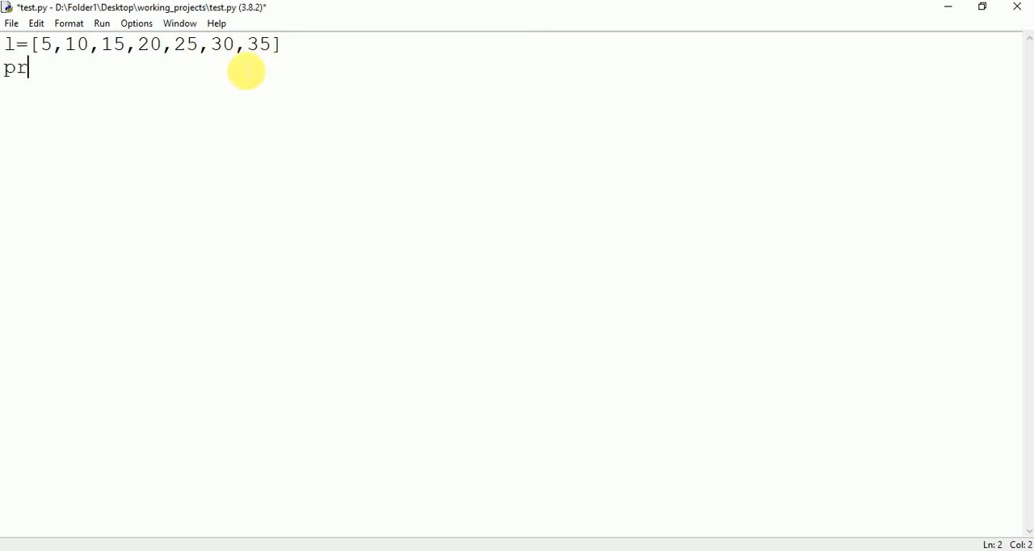
text(int())
Add line 2 as print(l[::2]) under l=[5,10,15,20,25,30,35] and save test.py
key(End)
text(l)
text([)
text(])
text(:)
text(:)
text(2)
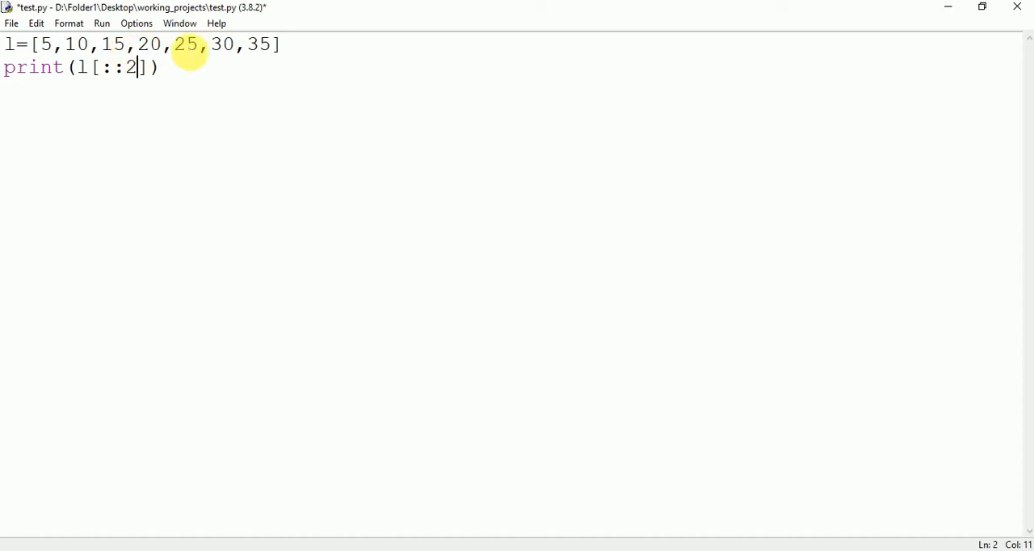
click(185, 44)
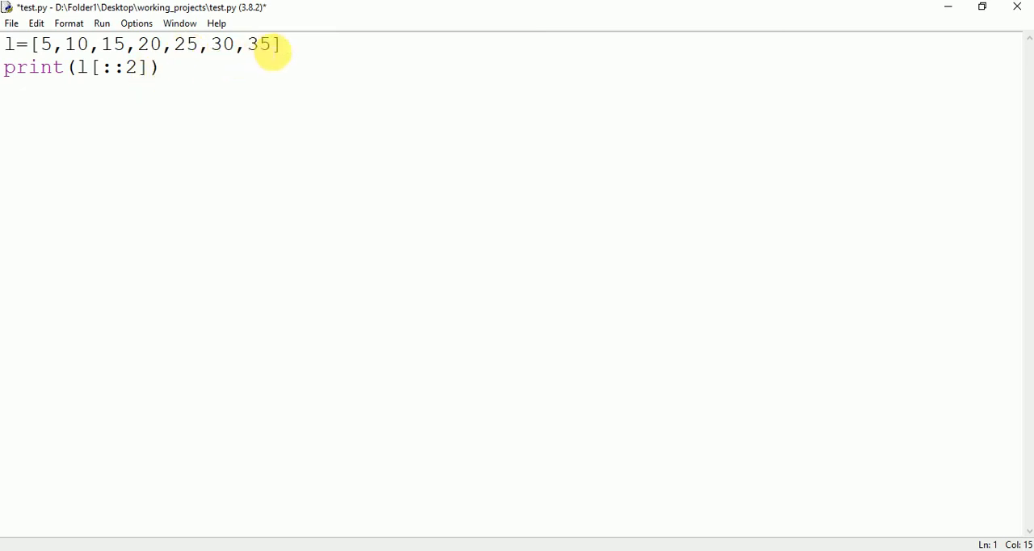
click(272, 44)
key(ctrl+s)
Run test.py via Run Module, check the shell shows [5, 15, 25, 35], then close the shell
click(102, 23)
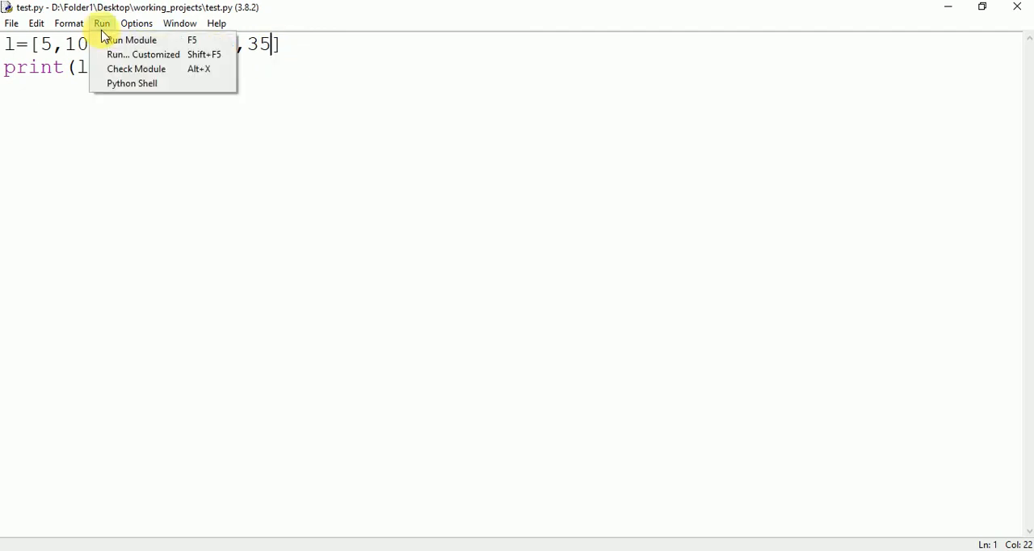
click(121, 39)
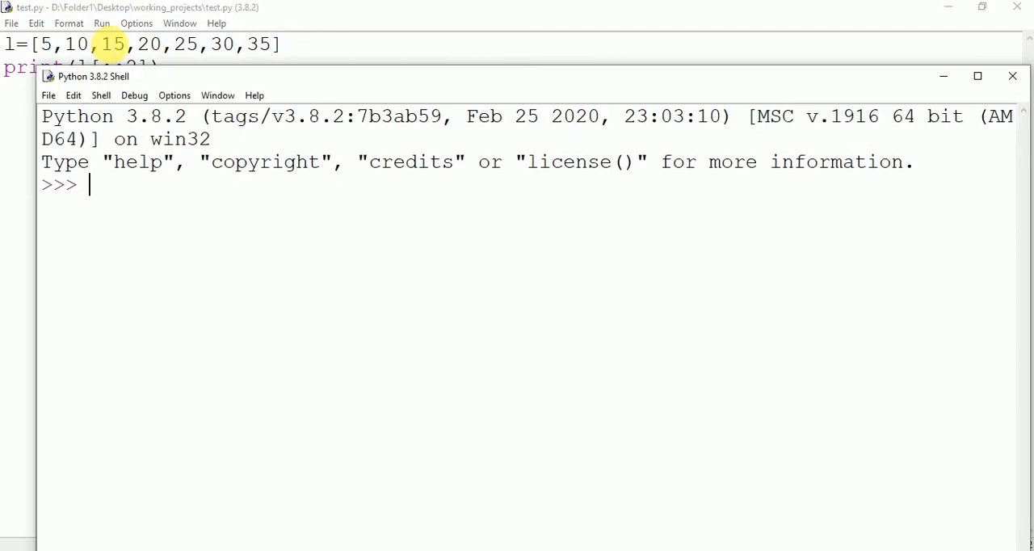
drag(159, 77, 158, 92)
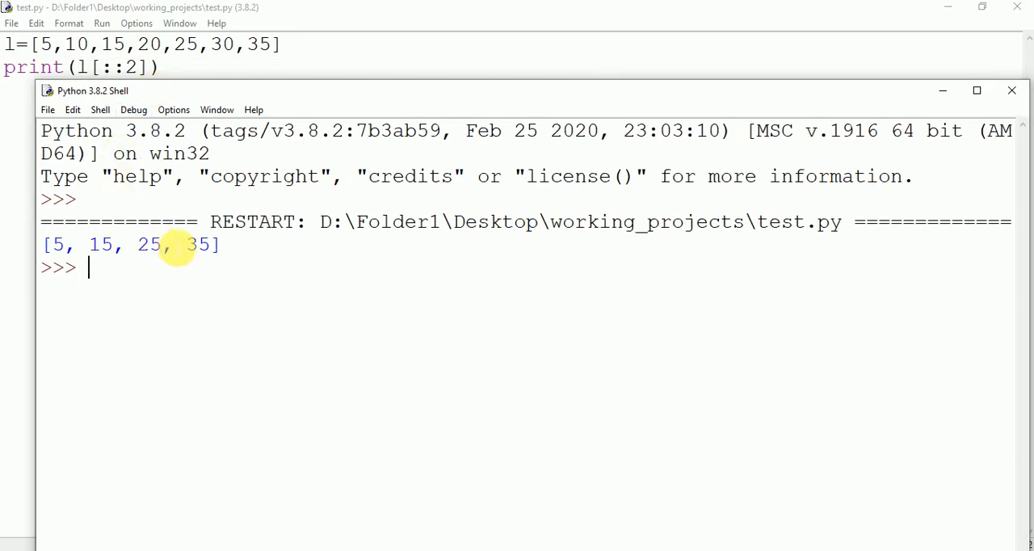
click(1012, 90)
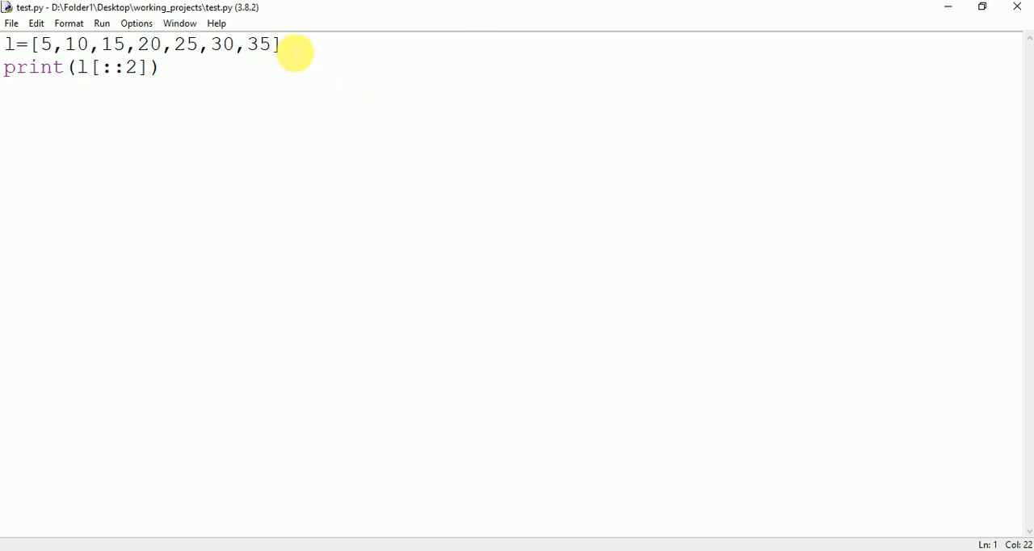
Replace the number list on line 1 with the string "Javaatpoint" and save test.py
drag(281, 45, 34, 45)
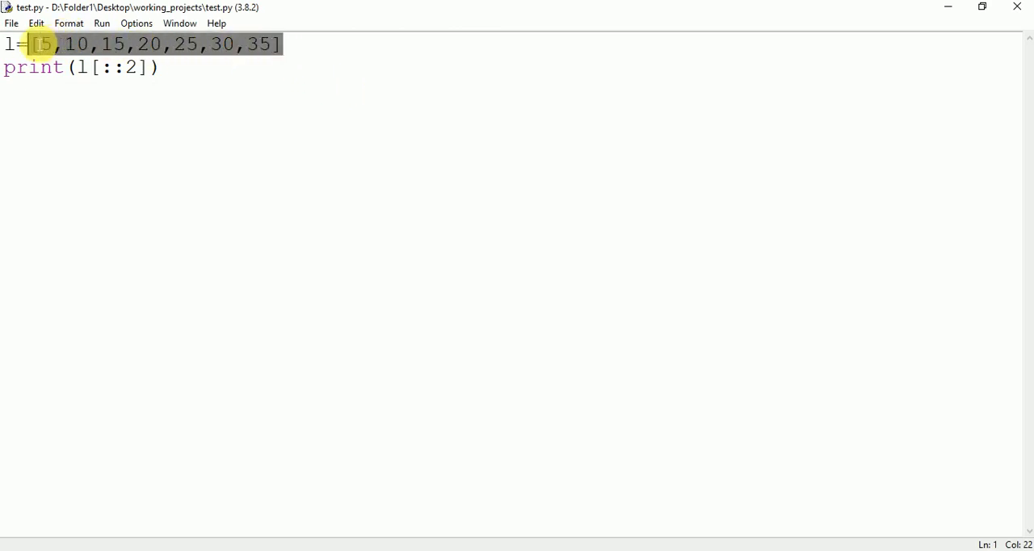
key(BackSpace)
text("")
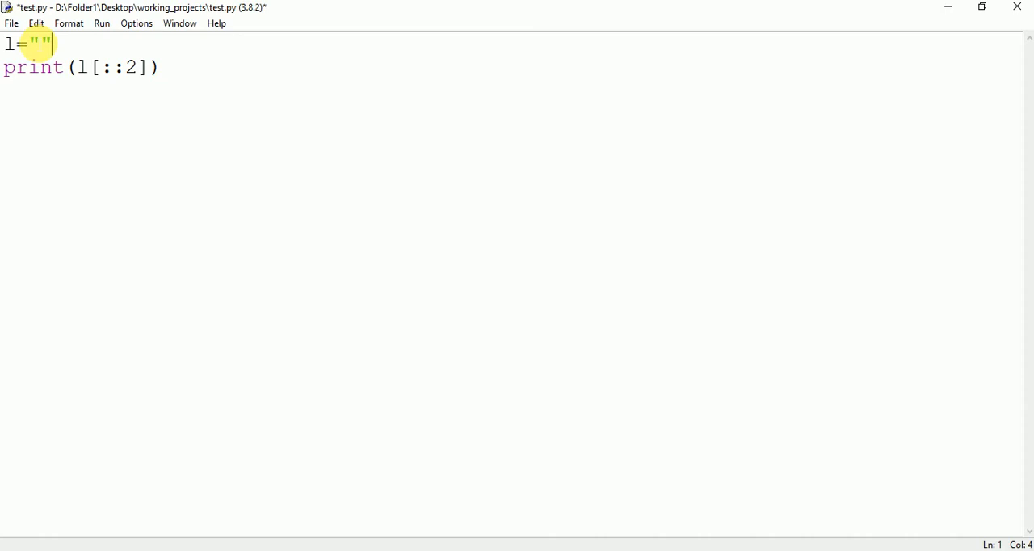
text(Javaa)
text(tpoint)
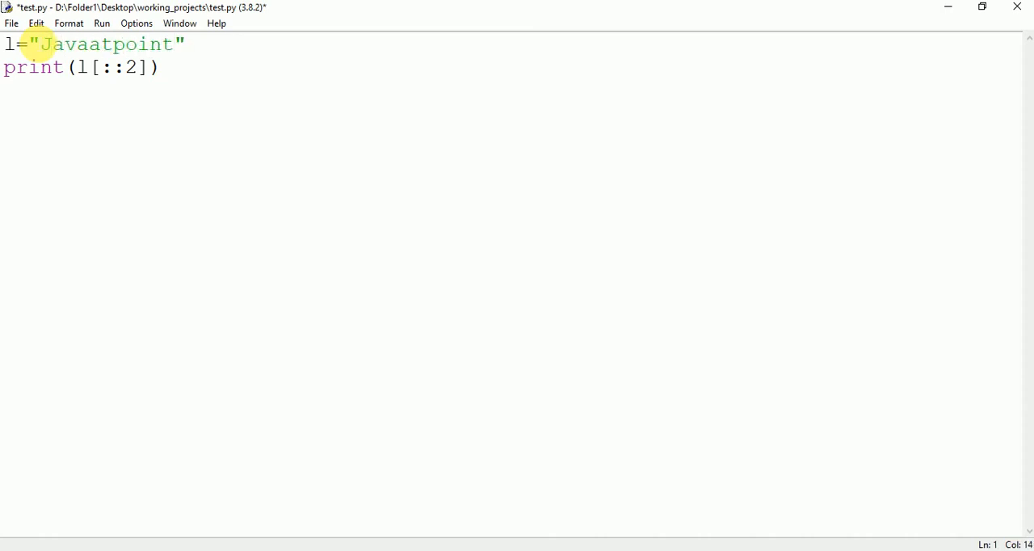
key(ctrl+s)
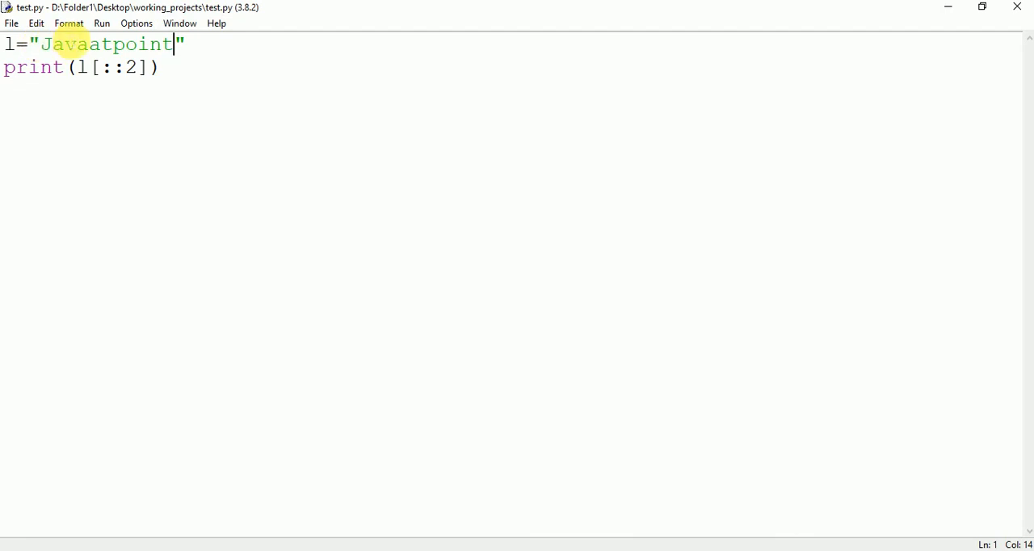
click(100, 22)
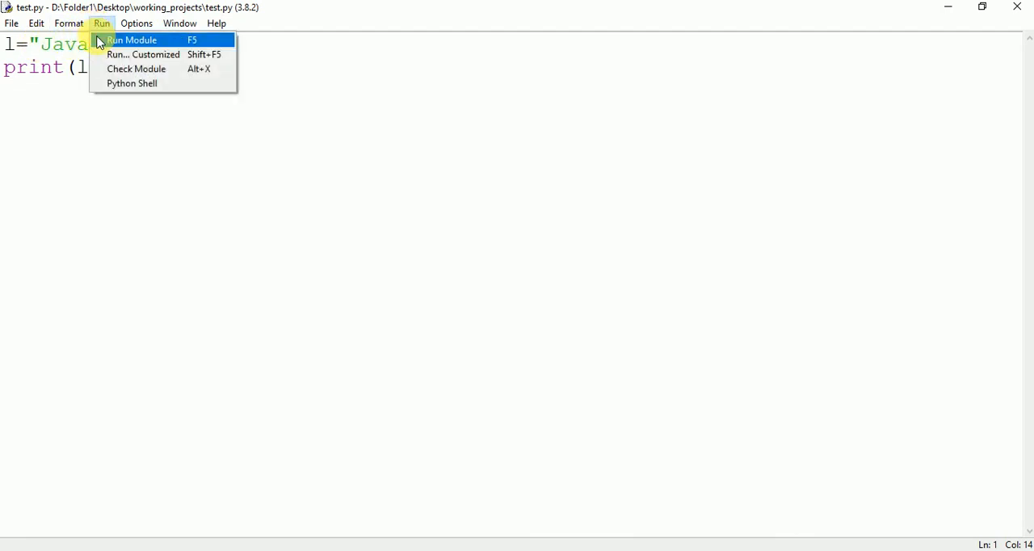
Run test.py so the shell prints Jvapit, every second character, then close the shell
click(130, 40)
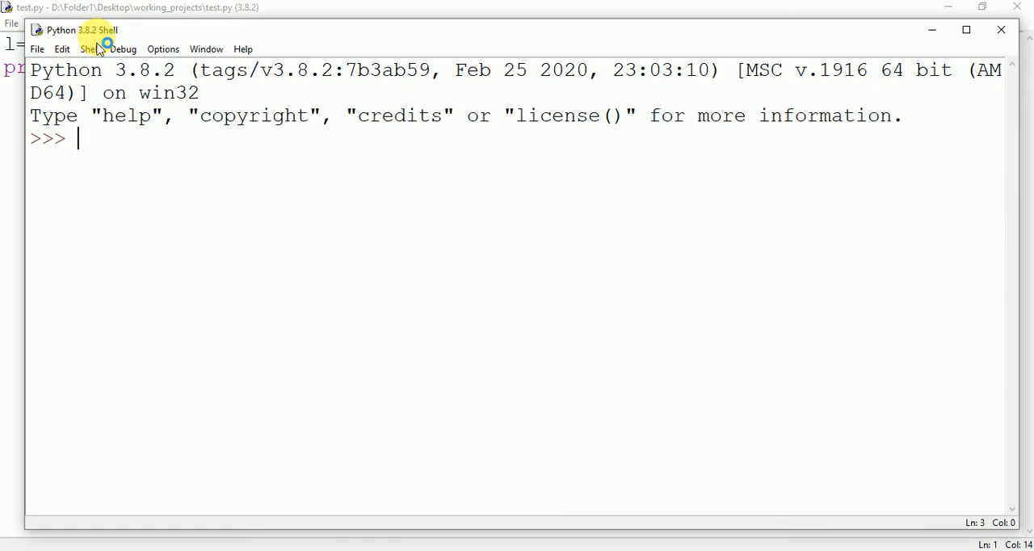
drag(151, 34, 131, 105)
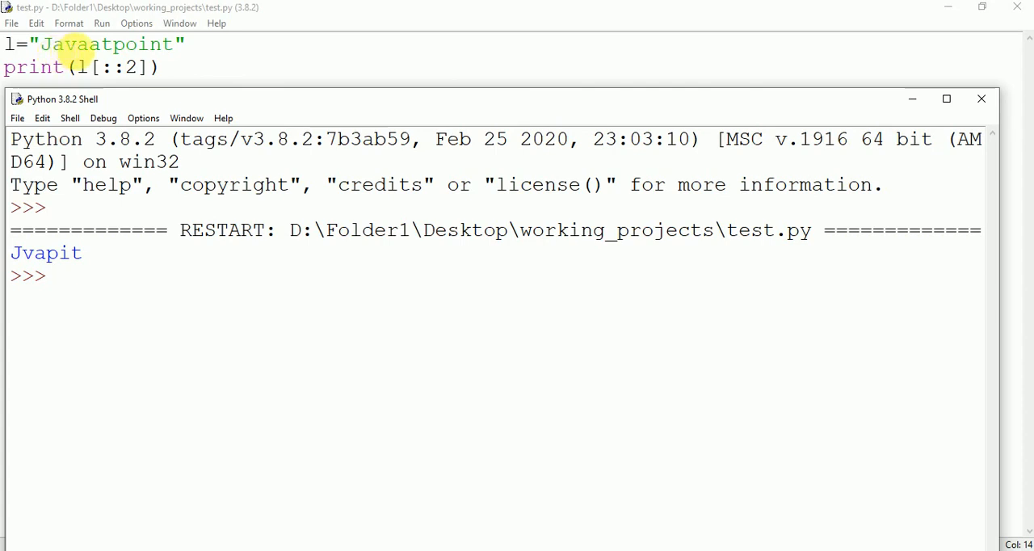
click(981, 99)
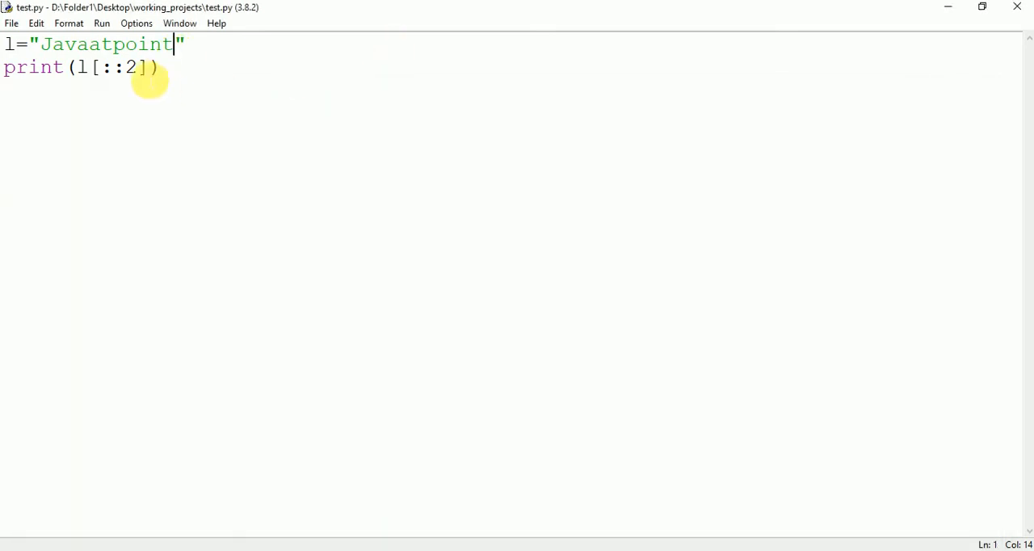
Change the slice step so line 2 reads print(l[::3]) and save test.py
click(137, 67)
key(BackSpace)
text(3)
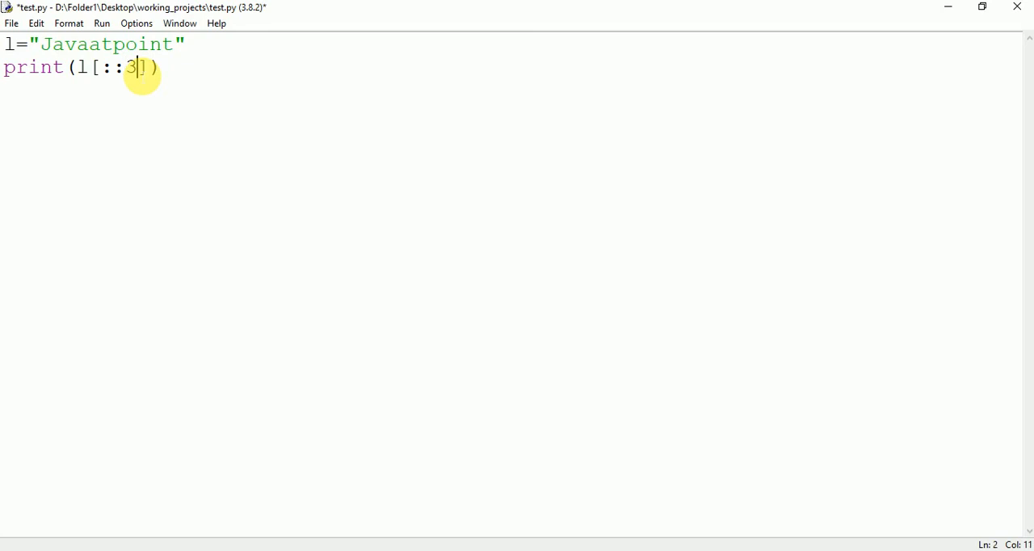
key(ctrl+s)
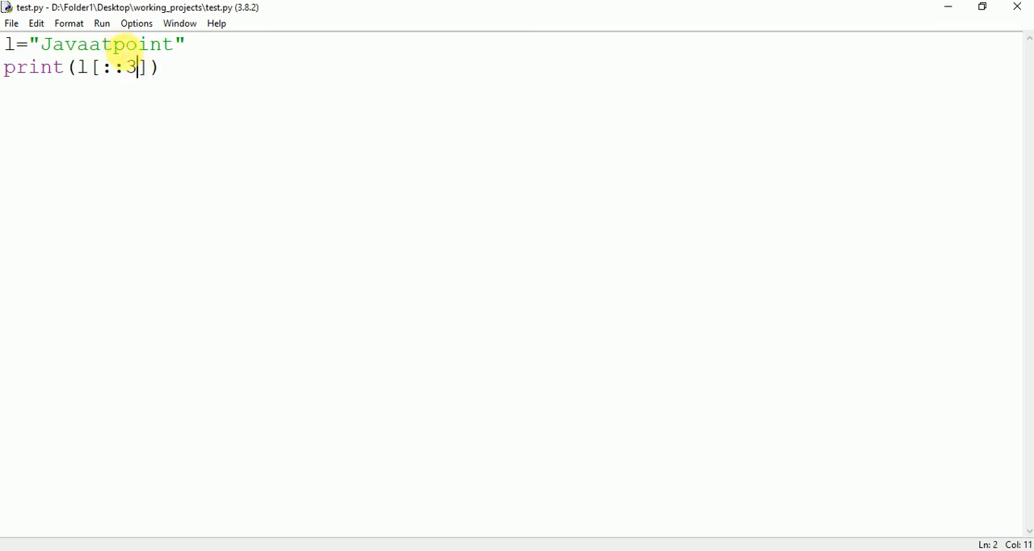
Run test.py via Run Module so the shell shows Japn beside the code
click(102, 23)
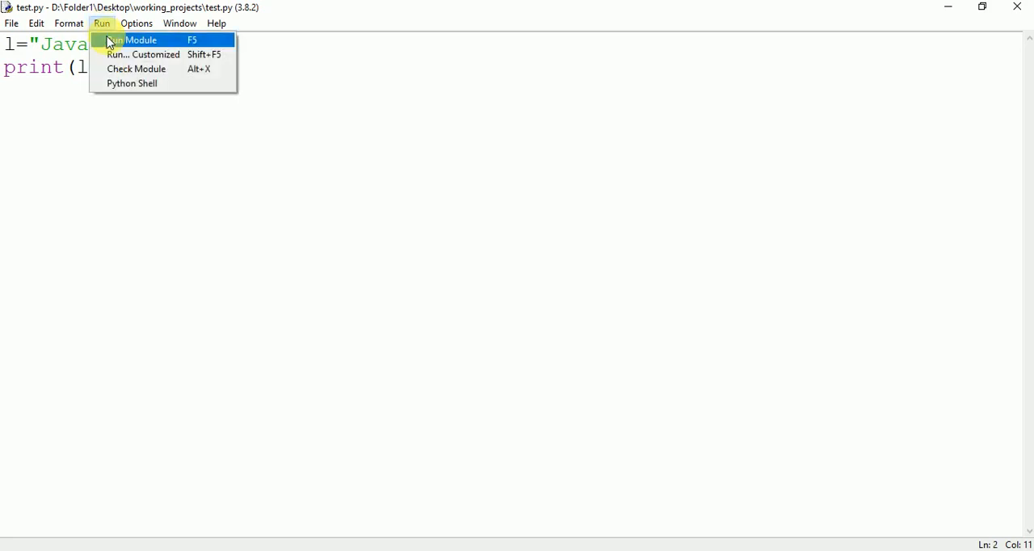
click(109, 42)
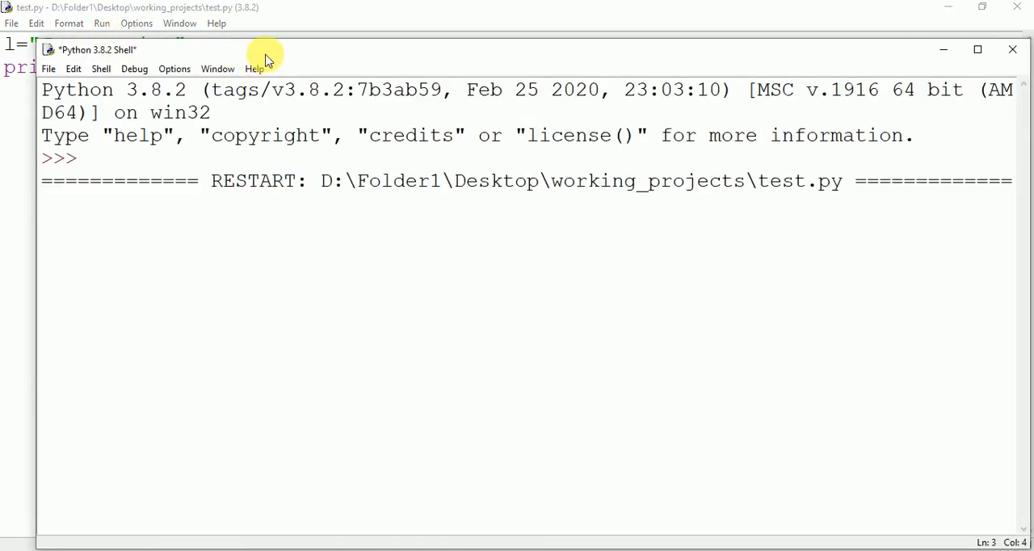
drag(268, 53, 255, 84)
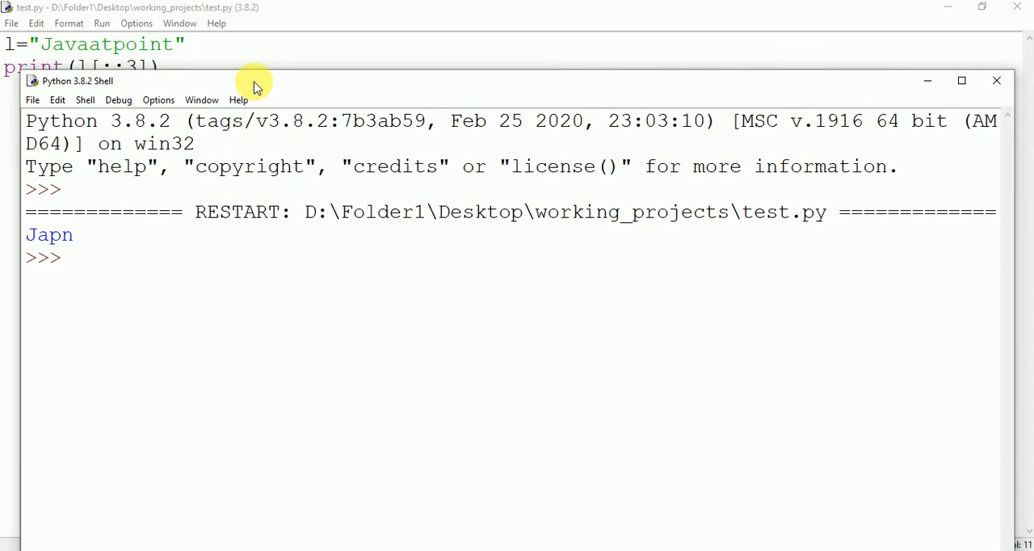